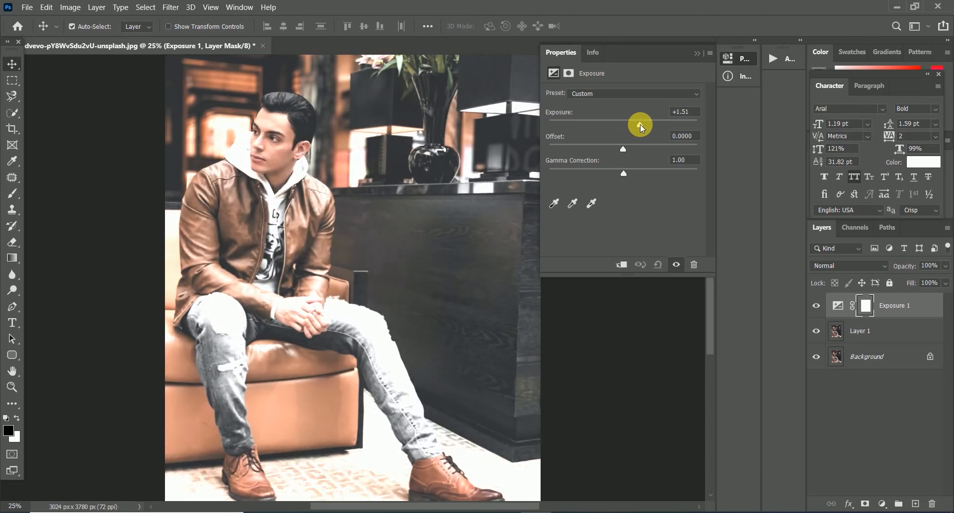
Set the Exposure adjustment's offset to -0.0462 and its gamma correction to 0.76.
{"action": "left_click", "coordinate": [623, 150]}
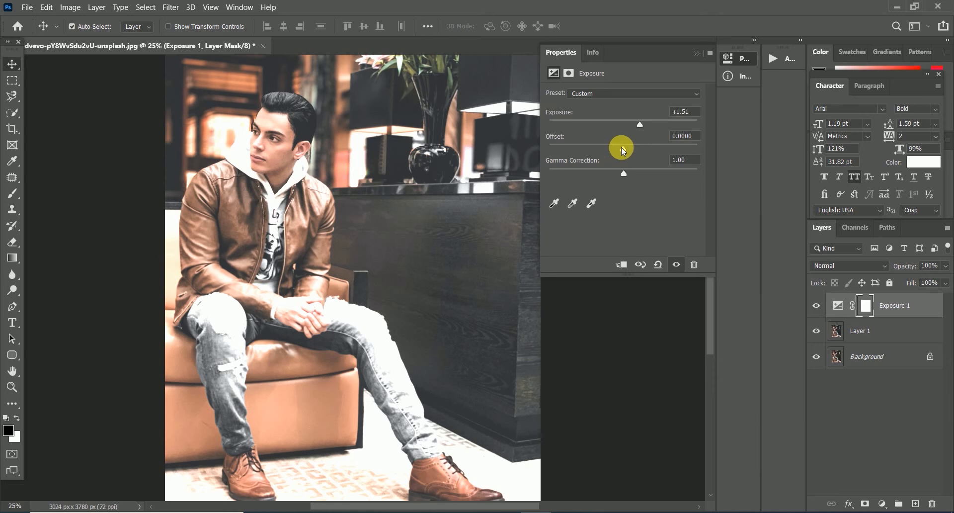
{"action": "left_click_drag", "start_coordinate": [623, 149], "coordinate": [616, 148]}
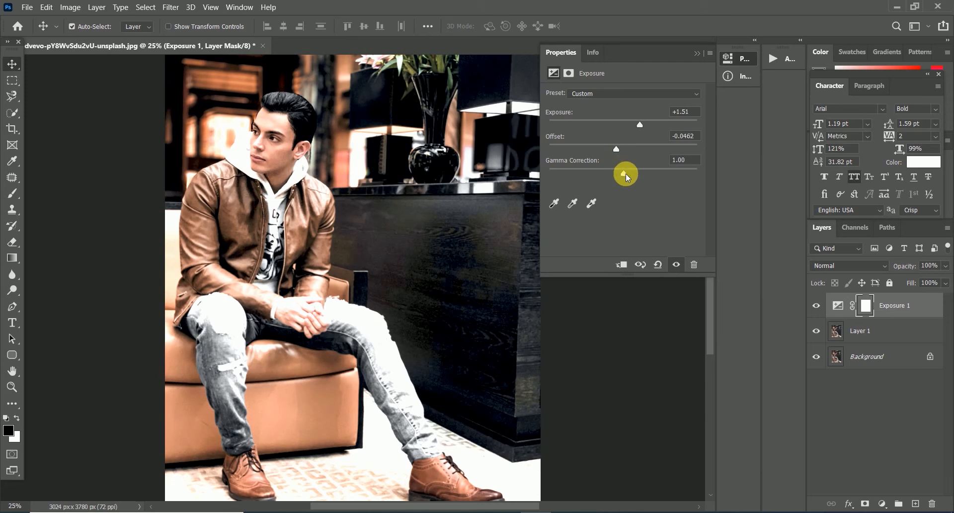
{"action": "mouse_move", "coordinate": [627, 174]}
{"action": "left_mouse_down"}
{"action": "mouse_move", "coordinate": [645, 169]}
{"action": "mouse_move", "coordinate": [595, 177]}
{"action": "mouse_move", "coordinate": [630, 173]}
{"action": "left_mouse_up"}
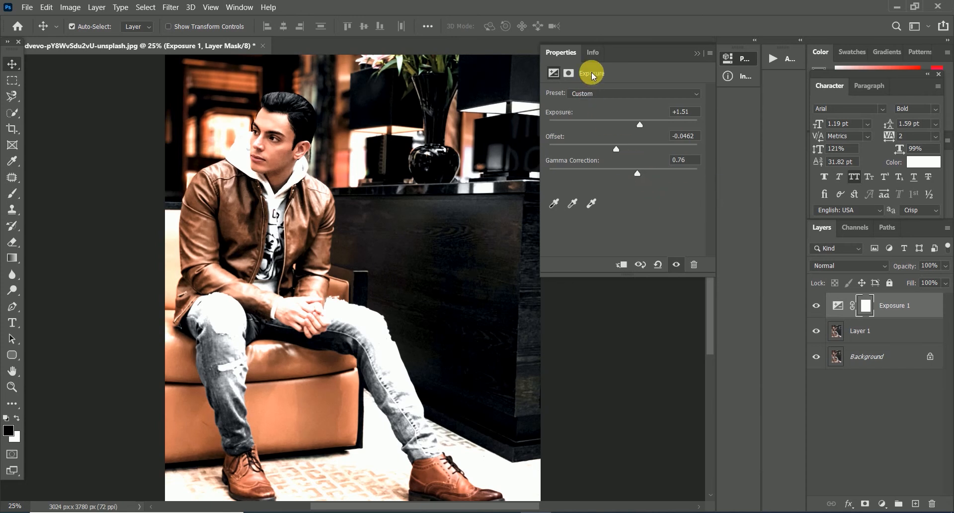
{"action": "left_click", "coordinate": [699, 52]}
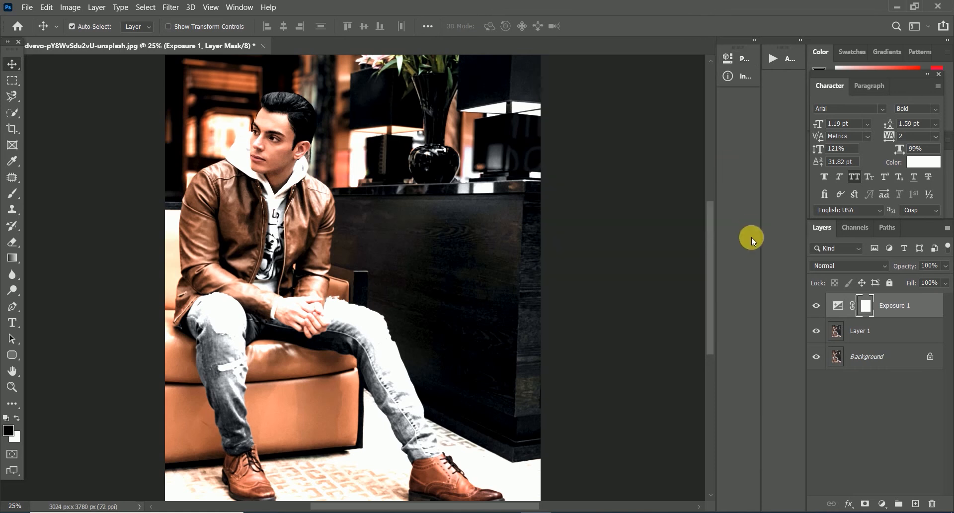
Add a Vibrance adjustment layer above the Exposure layer with vibrance -5 and saturation +16.
{"action": "left_click", "coordinate": [887, 503]}
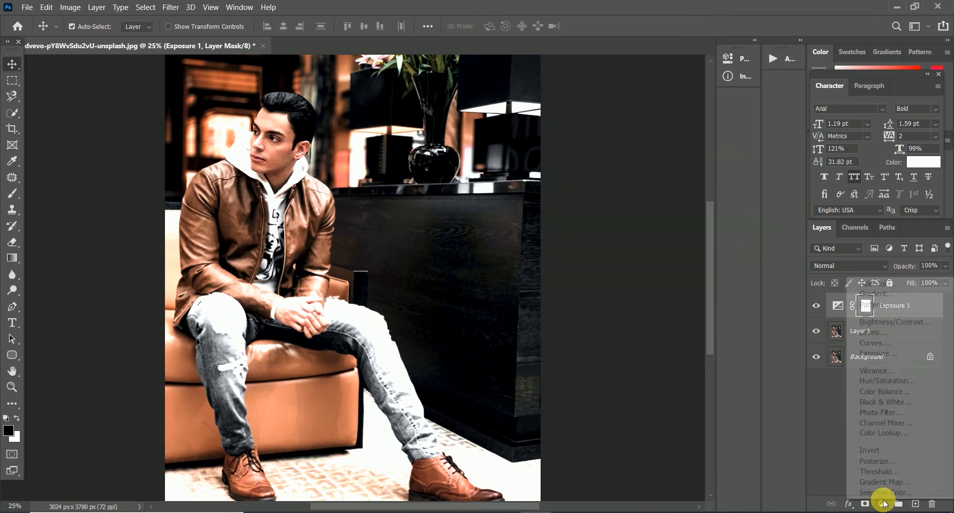
{"action": "left_click", "coordinate": [877, 371]}
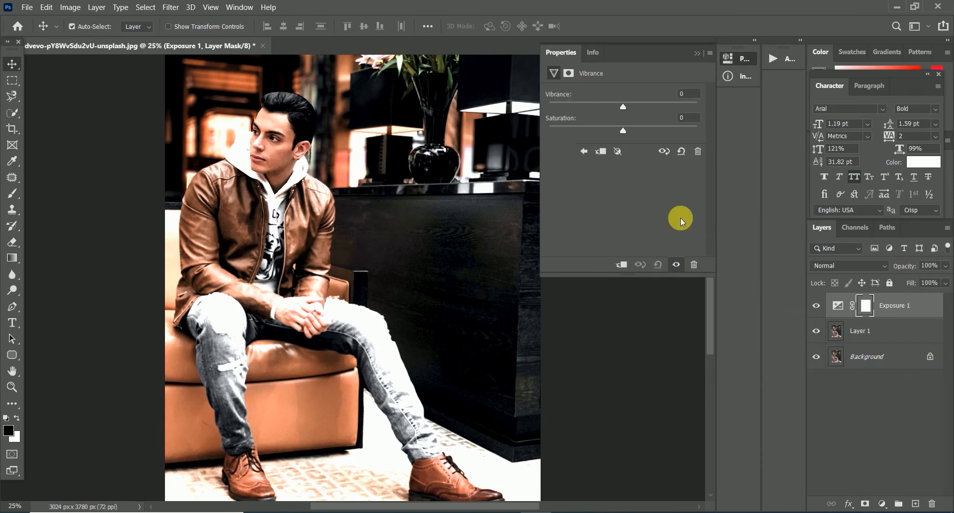
{"action": "mouse_move", "coordinate": [623, 108]}
{"action": "left_mouse_down"}
{"action": "mouse_move", "coordinate": [630, 108]}
{"action": "mouse_move", "coordinate": [610, 114]}
{"action": "mouse_move", "coordinate": [621, 115]}
{"action": "left_mouse_up"}
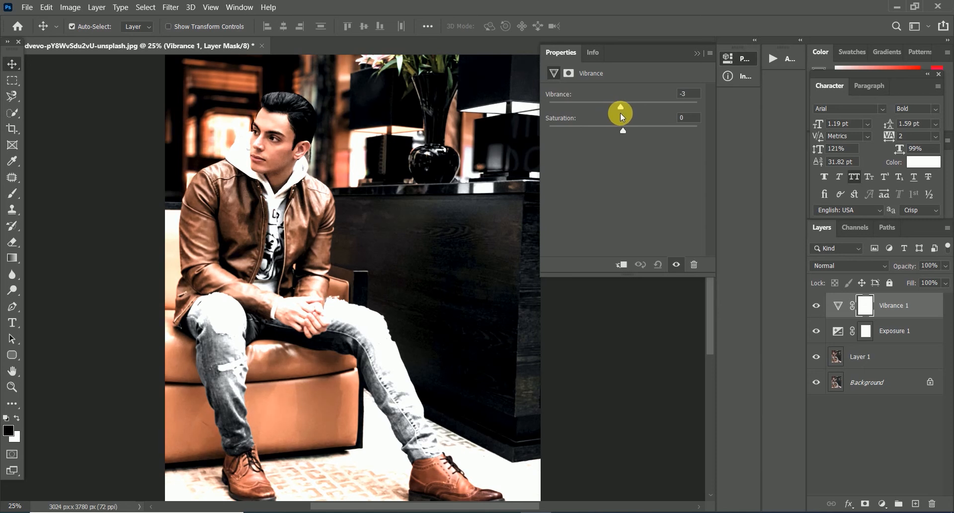
{"action": "mouse_move", "coordinate": [624, 131]}
{"action": "left_mouse_down"}
{"action": "mouse_move", "coordinate": [591, 136]}
{"action": "mouse_move", "coordinate": [634, 128]}
{"action": "left_mouse_up"}
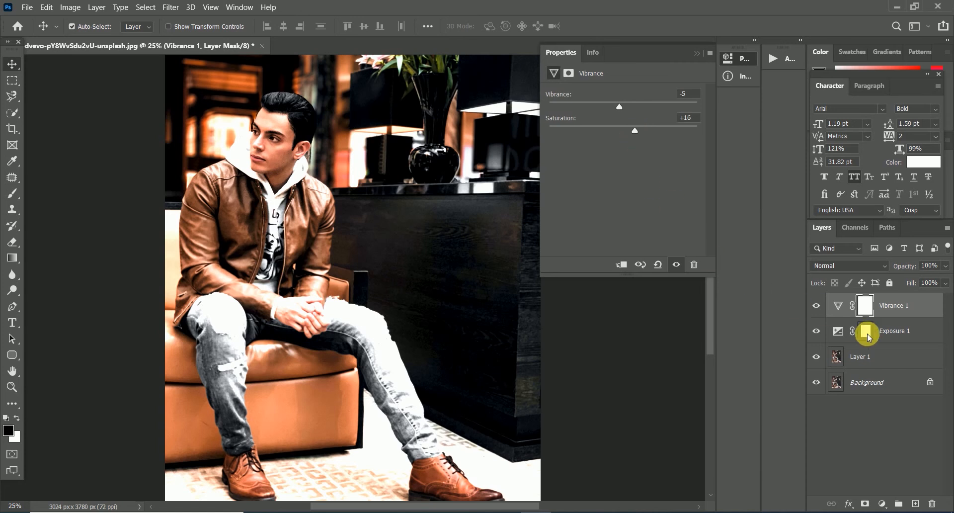
Add a Brightness/Contrast adjustment layer on top with brightness -1 and contrast -35.
{"action": "left_click", "coordinate": [882, 503]}
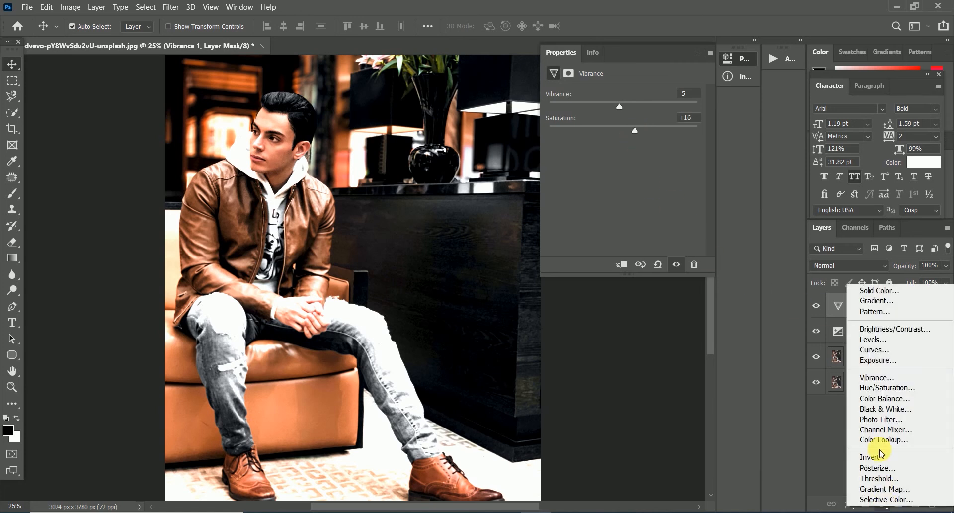
{"action": "left_click", "coordinate": [887, 329]}
{"action": "left_click_drag", "start_coordinate": [623, 154], "coordinate": [605, 157]}
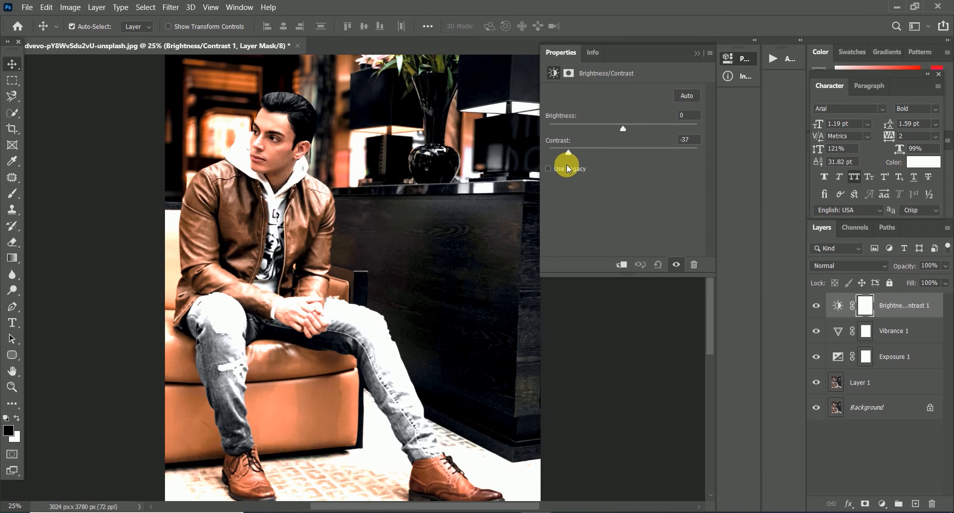
{"action": "left_click_drag", "start_coordinate": [565, 165], "coordinate": [564, 166]}
{"action": "left_click_drag", "start_coordinate": [564, 165], "coordinate": [572, 165]}
{"action": "mouse_move", "coordinate": [625, 130]}
{"action": "left_mouse_down"}
{"action": "mouse_move", "coordinate": [637, 130]}
{"action": "mouse_move", "coordinate": [621, 130]}
{"action": "left_mouse_up"}
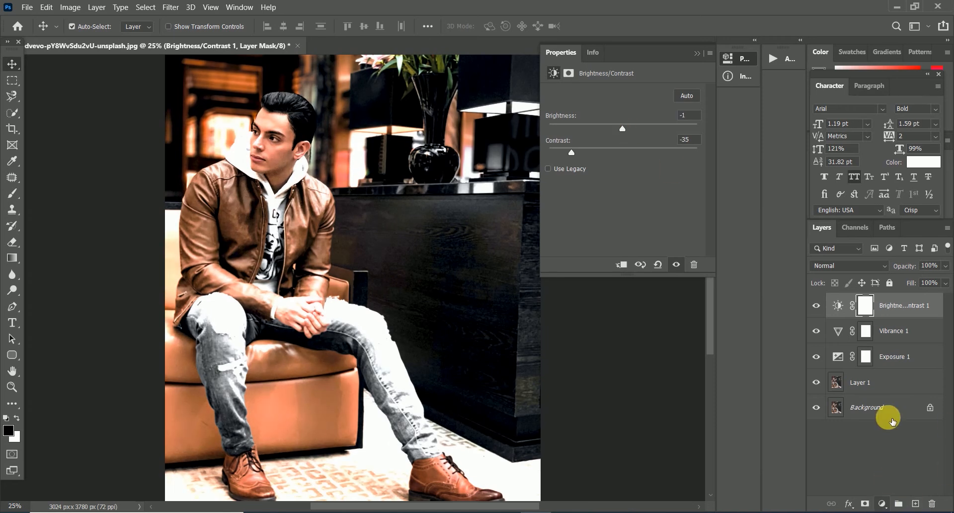
{"action": "left_click", "coordinate": [882, 504]}
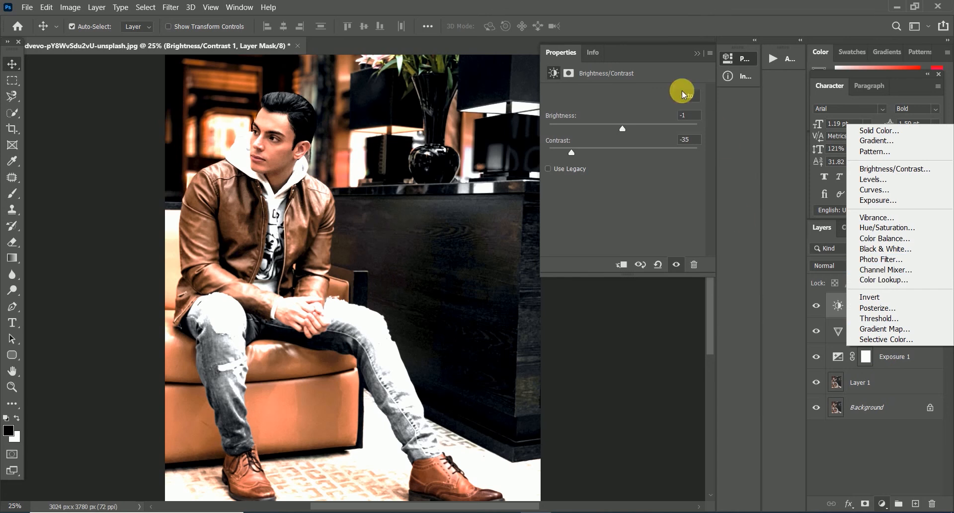
{"action": "left_click", "coordinate": [702, 56]}
{"action": "left_click", "coordinate": [700, 53]}
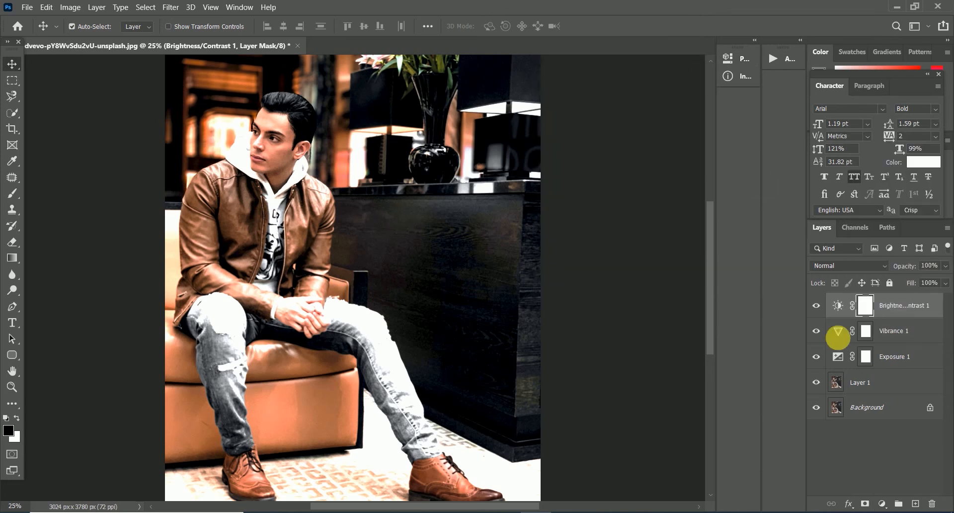
Add a Levels adjustment layer with the white output level at 193 and the midtone input at 1.35.
{"action": "left_click", "coordinate": [882, 503]}
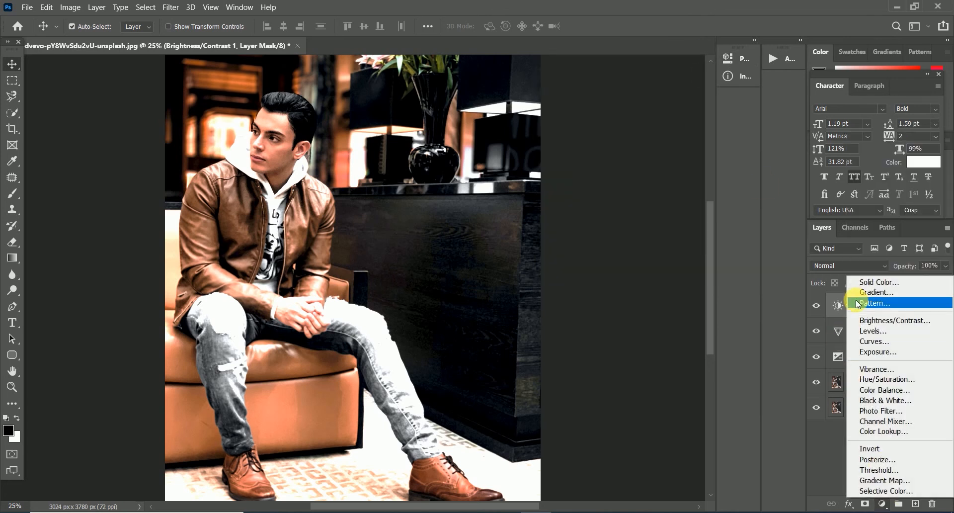
{"action": "left_click", "coordinate": [876, 331]}
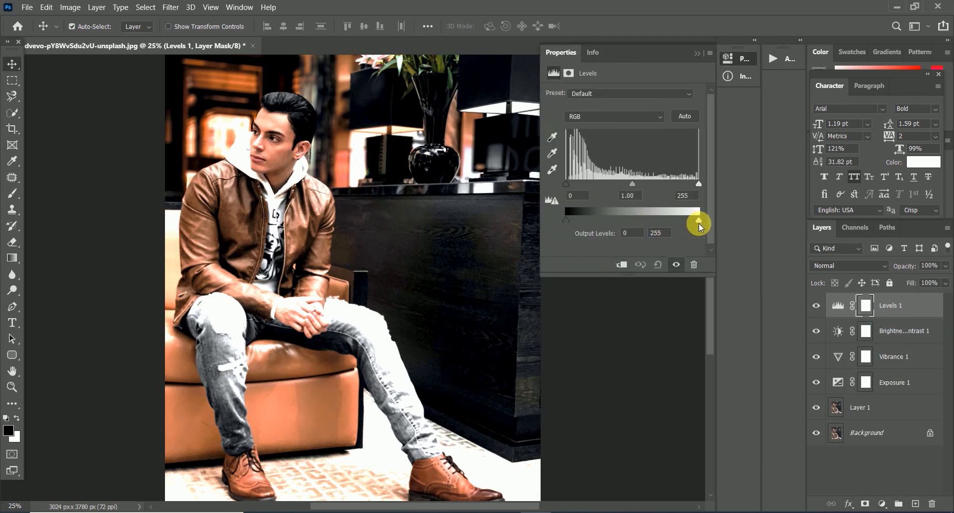
{"action": "left_click_drag", "start_coordinate": [698, 221], "coordinate": [674, 222]}
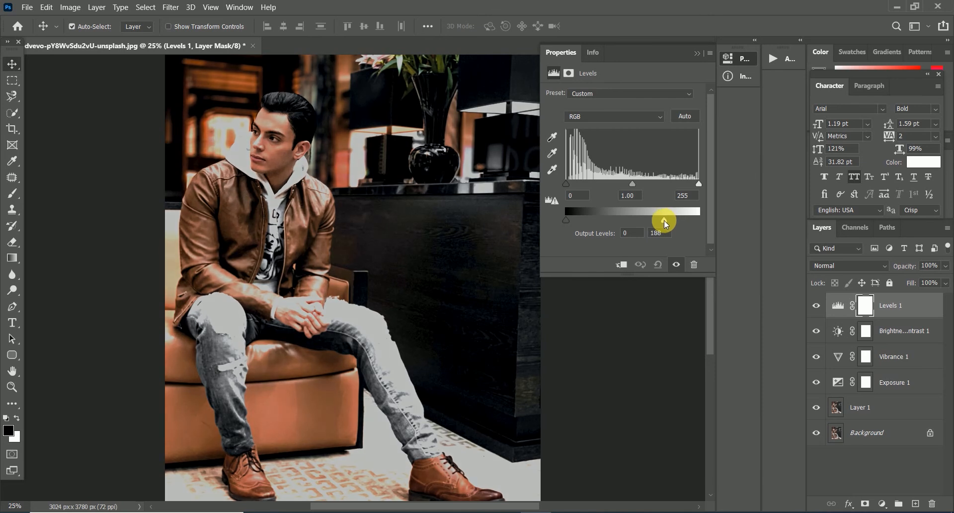
{"action": "left_click_drag", "start_coordinate": [666, 219], "coordinate": [667, 219]}
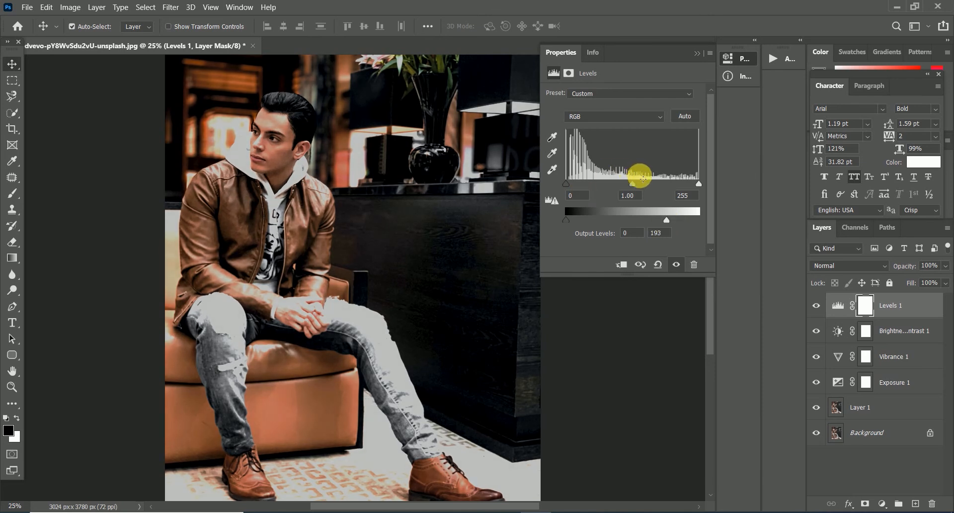
{"action": "left_click_drag", "start_coordinate": [632, 187], "coordinate": [627, 189]}
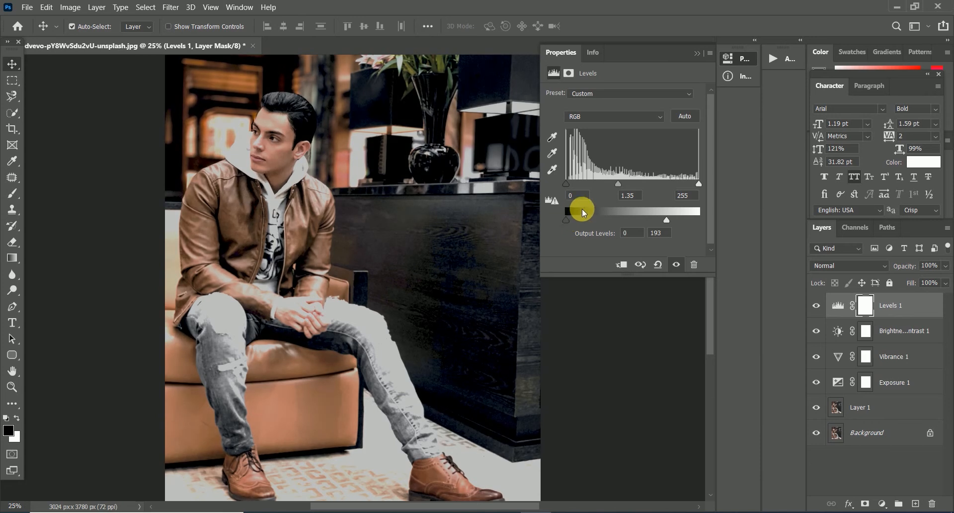
Sample the Levels gray point and black point from the dark cabinet beside the man.
{"action": "left_click", "coordinate": [550, 157]}
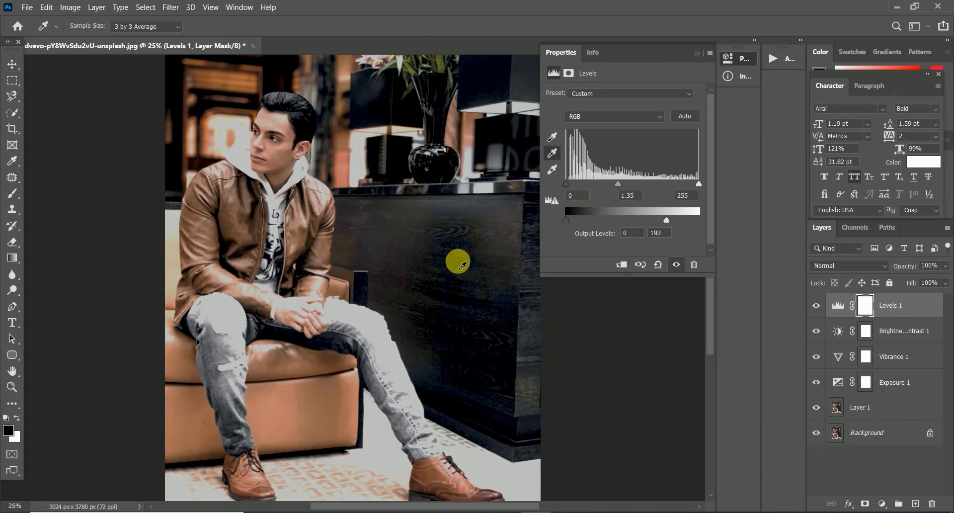
{"action": "left_click", "coordinate": [486, 194]}
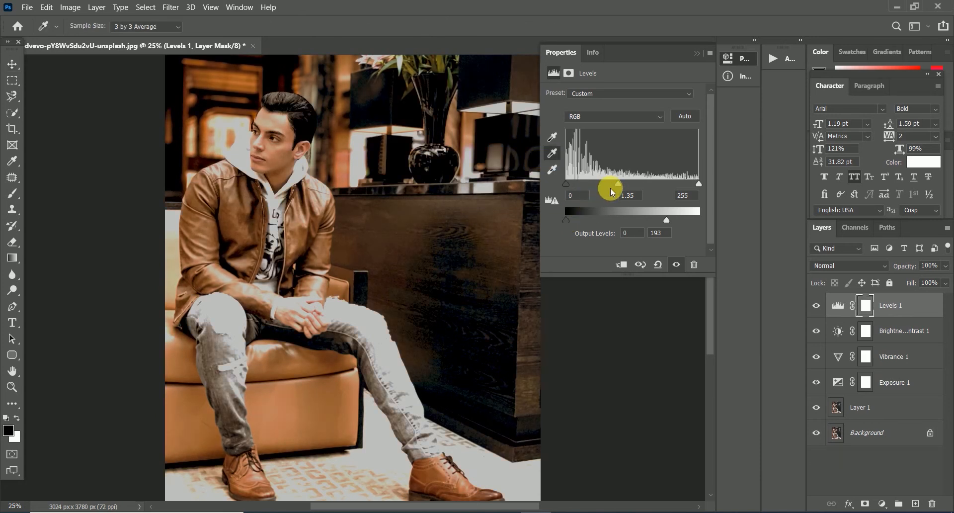
{"action": "left_click_drag", "start_coordinate": [616, 184], "coordinate": [622, 184]}
{"action": "left_click", "coordinate": [552, 138]}
{"action": "left_click", "coordinate": [465, 259]}
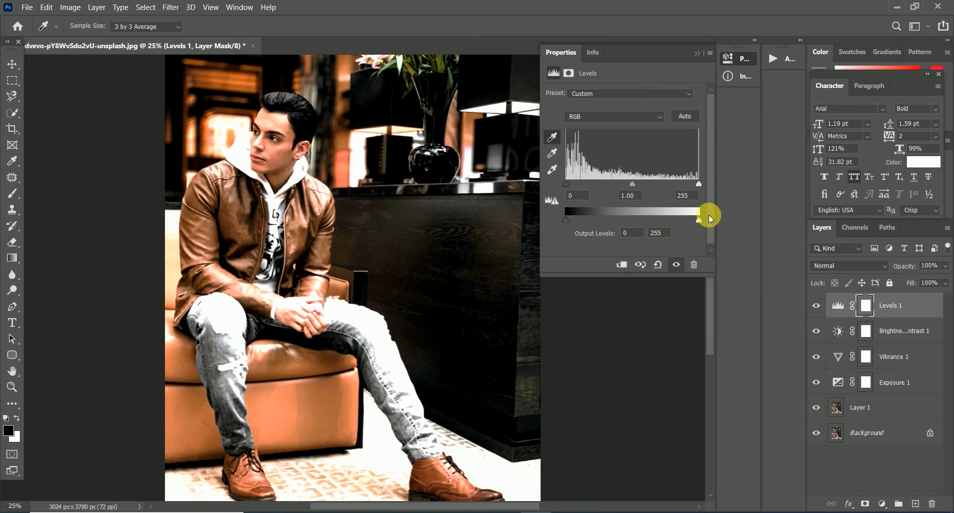
Lower the Levels layer's white output level to 218.
{"action": "left_click_drag", "start_coordinate": [696, 220], "coordinate": [669, 220]}
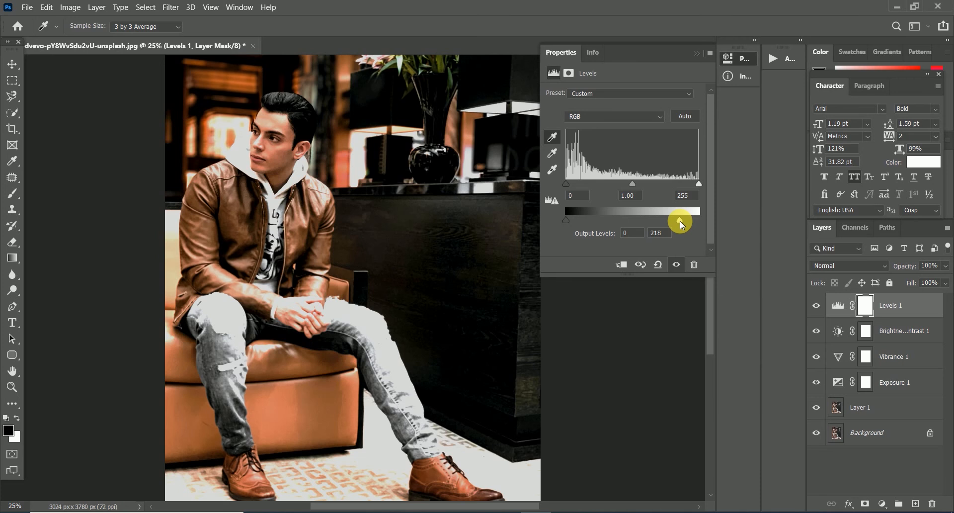
{"action": "left_click", "coordinate": [917, 469]}
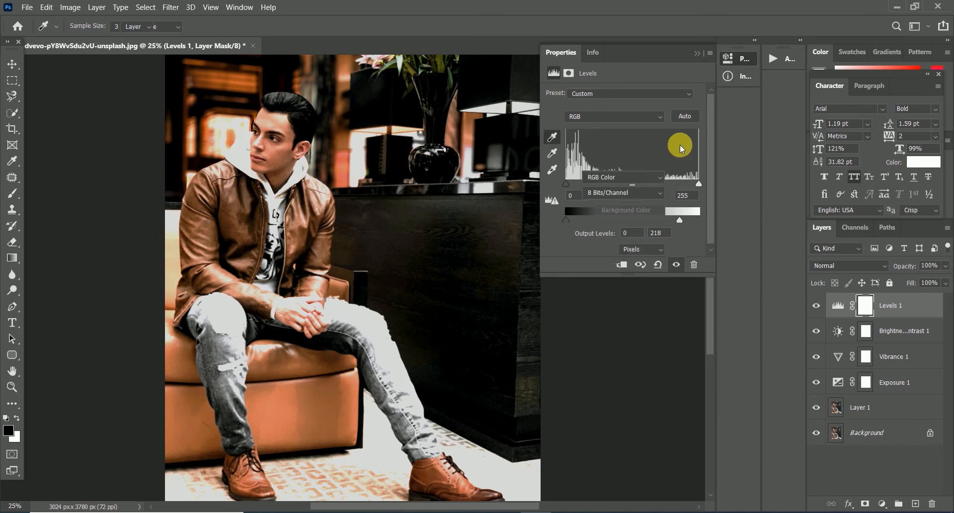
{"action": "left_click", "coordinate": [698, 52]}
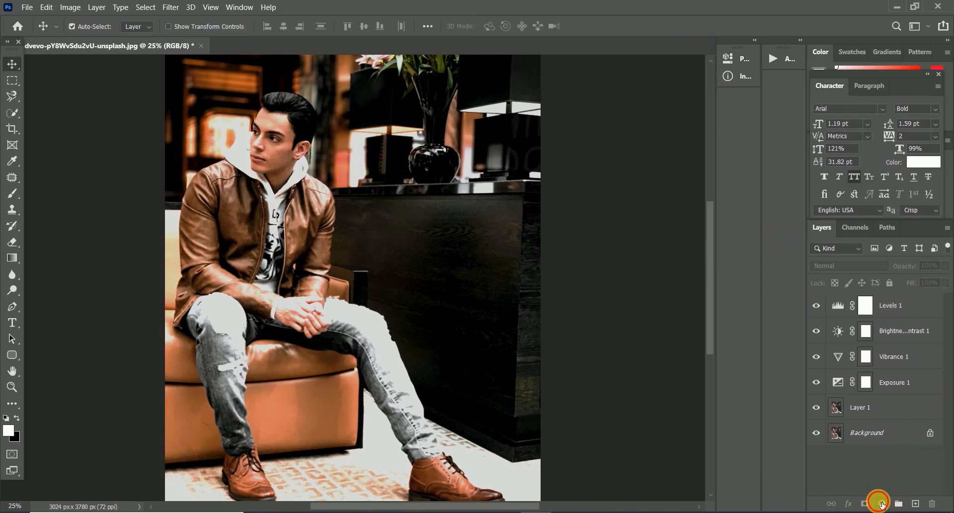
Add a Channel Mixer adjustment layer with the Red output channel at Red +99, Green -2 and Blue +7 percent.
{"action": "left_click", "coordinate": [881, 504]}
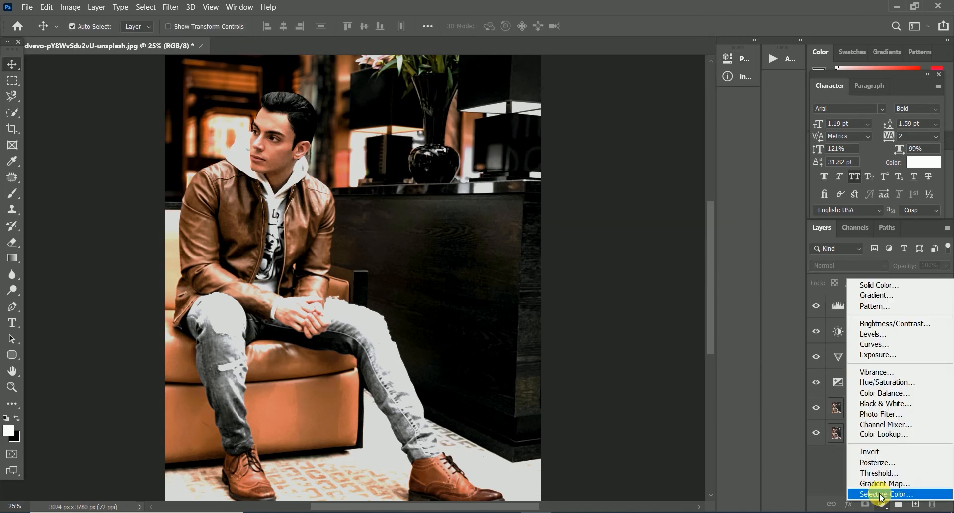
{"action": "left_click", "coordinate": [890, 425]}
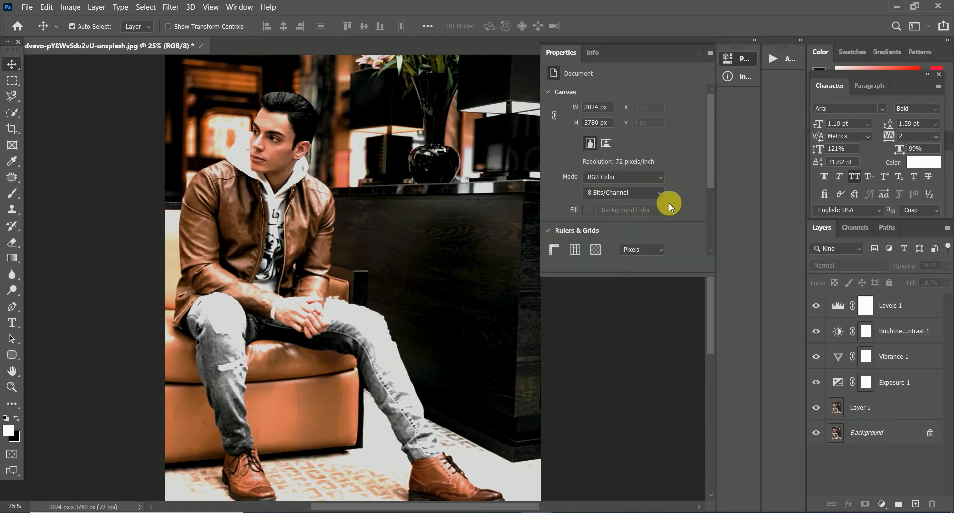
{"action": "mouse_move", "coordinate": [662, 152]}
{"action": "left_mouse_down"}
{"action": "mouse_move", "coordinate": [672, 153]}
{"action": "mouse_move", "coordinate": [660, 153]}
{"action": "left_mouse_up"}
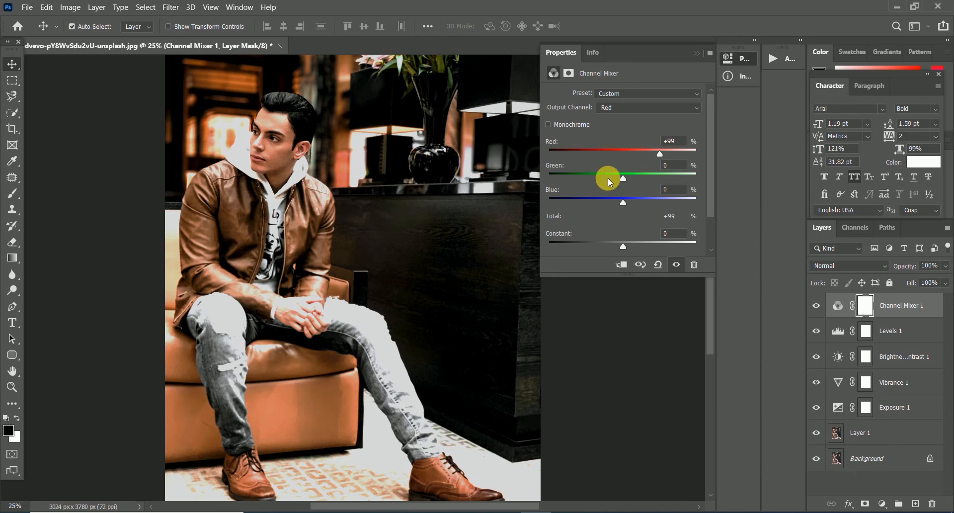
{"action": "left_click_drag", "start_coordinate": [625, 178], "coordinate": [621, 205]}
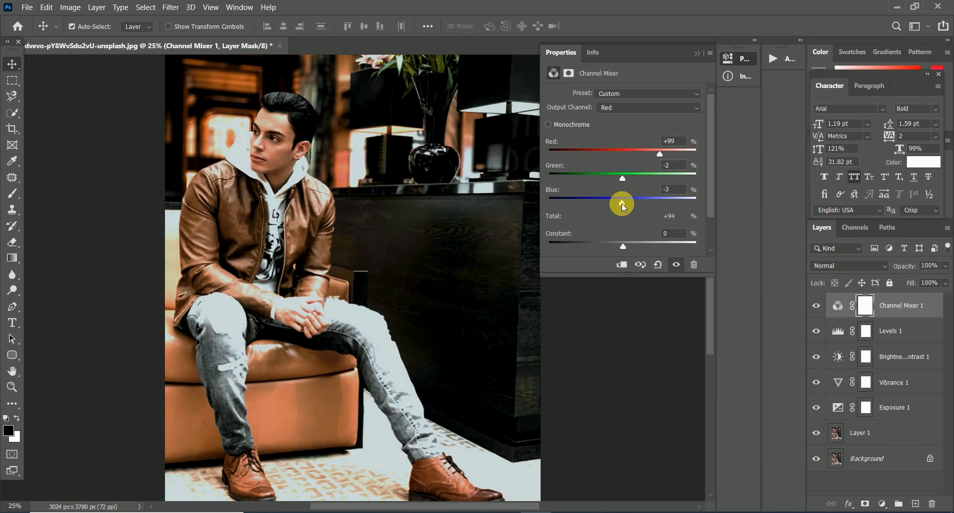
{"action": "left_click_drag", "start_coordinate": [622, 204], "coordinate": [626, 203]}
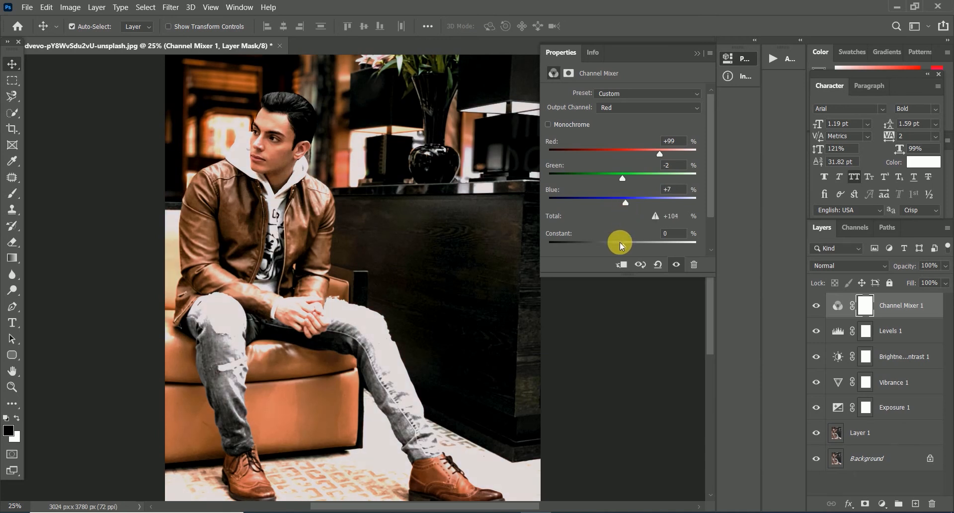
{"action": "mouse_move", "coordinate": [620, 248]}
{"action": "left_mouse_down"}
{"action": "mouse_move", "coordinate": [630, 246]}
{"action": "mouse_move", "coordinate": [622, 243]}
{"action": "left_mouse_up"}
{"action": "left_click", "coordinate": [682, 112]}
{"action": "left_click", "coordinate": [669, 125]}
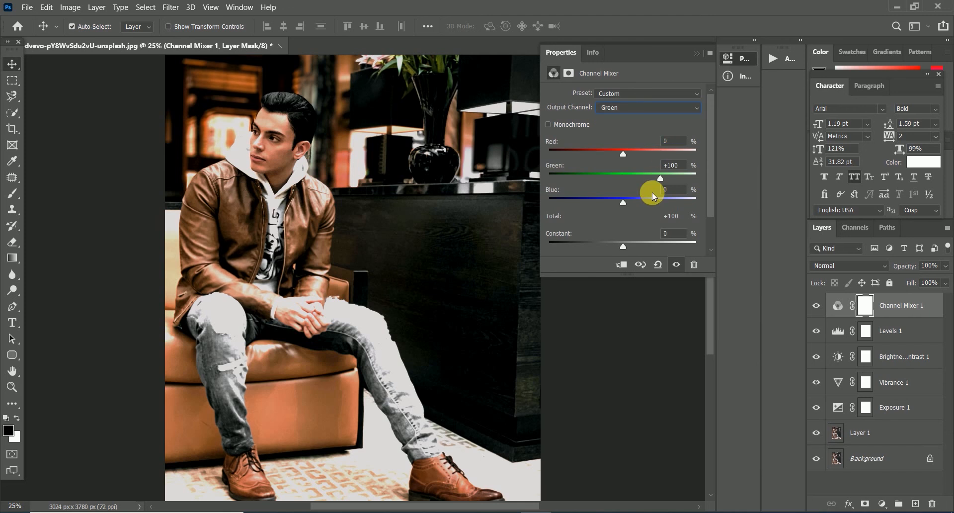
{"action": "left_click", "coordinate": [697, 51]}
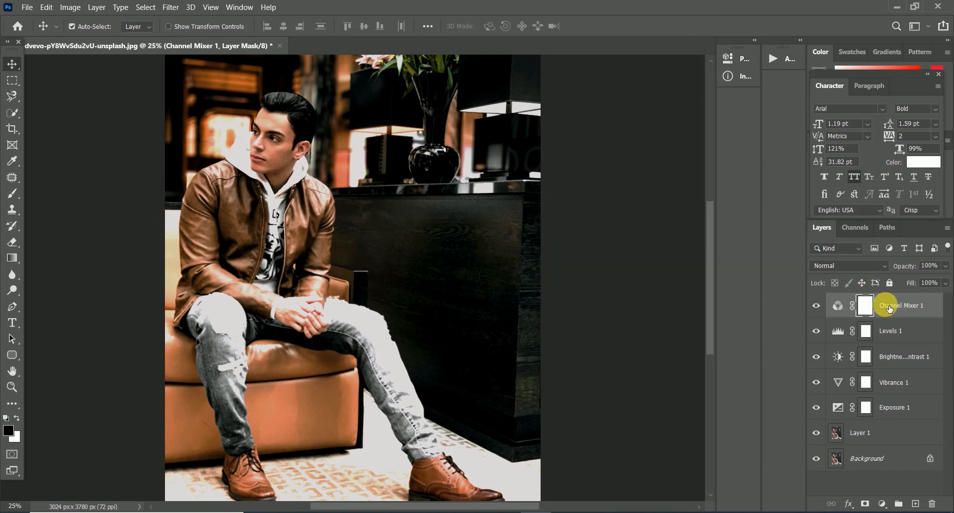
Delete the Channel Mixer layer's mask and group all the adjustment layers from Exposure 1 to Channel Mixer 1.
{"action": "left_click", "coordinate": [932, 503]}
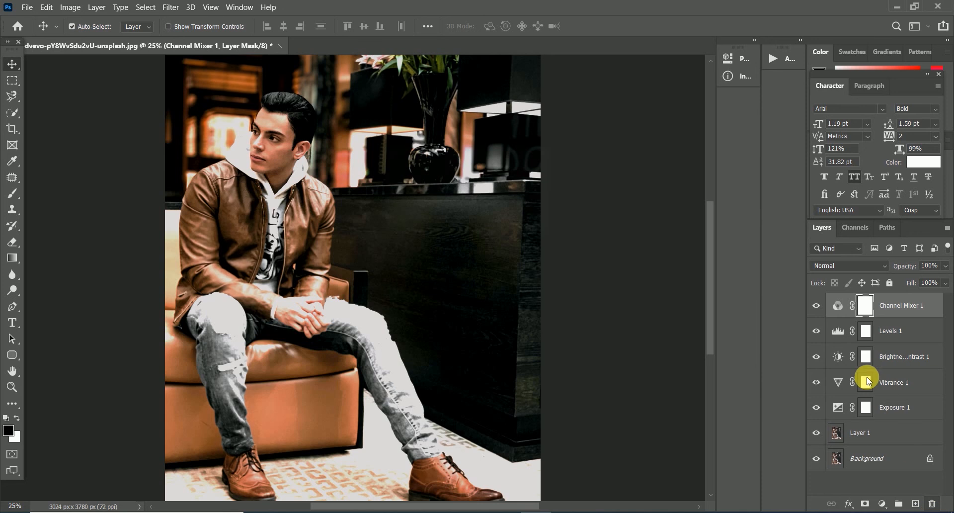
{"action": "left_click", "coordinate": [427, 207]}
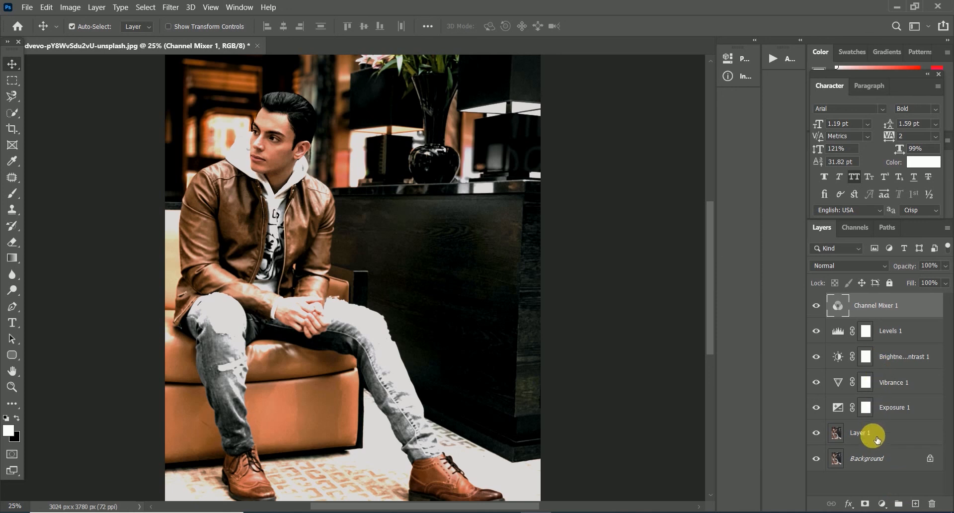
{"action": "left_click_drag", "start_coordinate": [877, 439], "coordinate": [898, 329]}
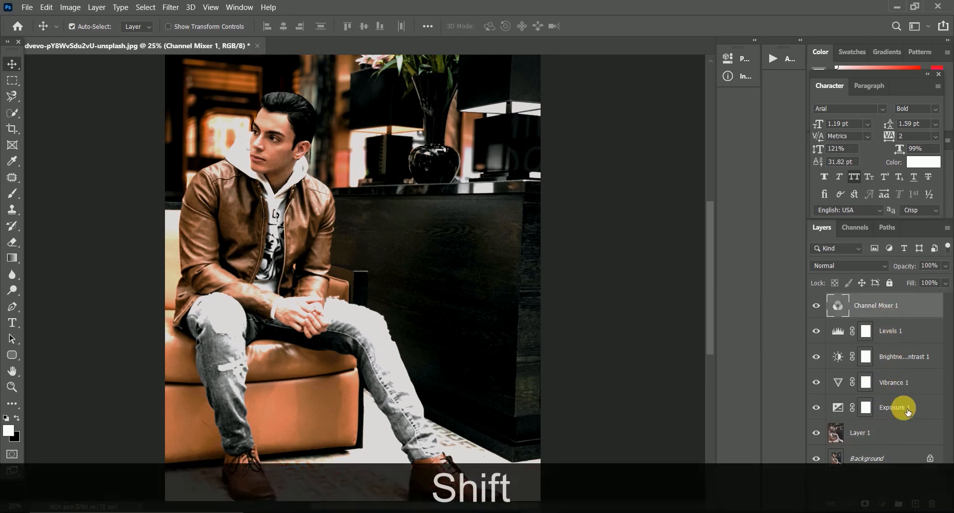
{"action": "left_click", "coordinate": [907, 410], "text": "shift"}
{"action": "key", "text": "ctrl+g"}
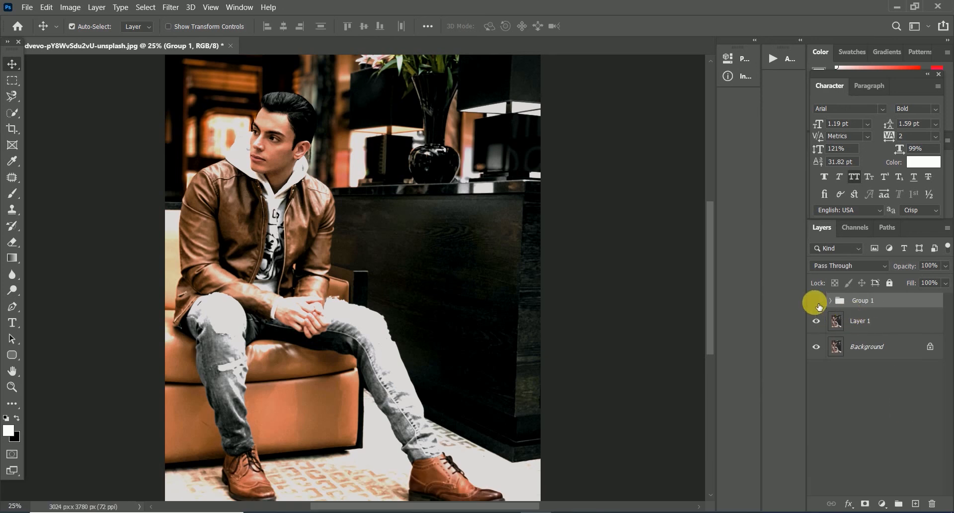
Toggle the visibility of Group 1 to compare the graded portrait with the ungraded one, leaving the group shown.
{"action": "left_click", "coordinate": [816, 301]}
{"action": "left_click", "coordinate": [817, 301]}
{"action": "left_click", "coordinate": [817, 302]}
{"action": "left_click", "coordinate": [817, 301]}
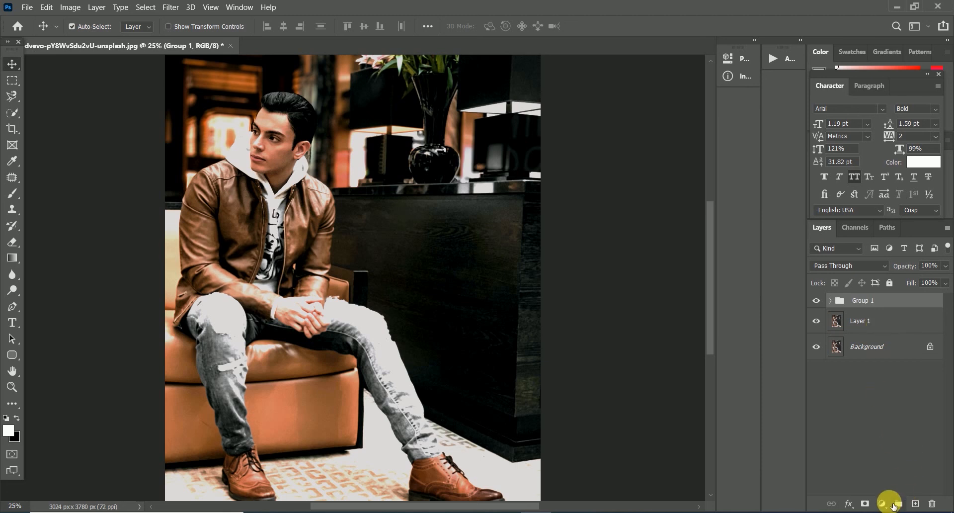
Add a Hue/Saturation adjustment layer above Group 1 with Hue +2, Saturation +9 and Lightness -8.
{"action": "left_click", "coordinate": [882, 503]}
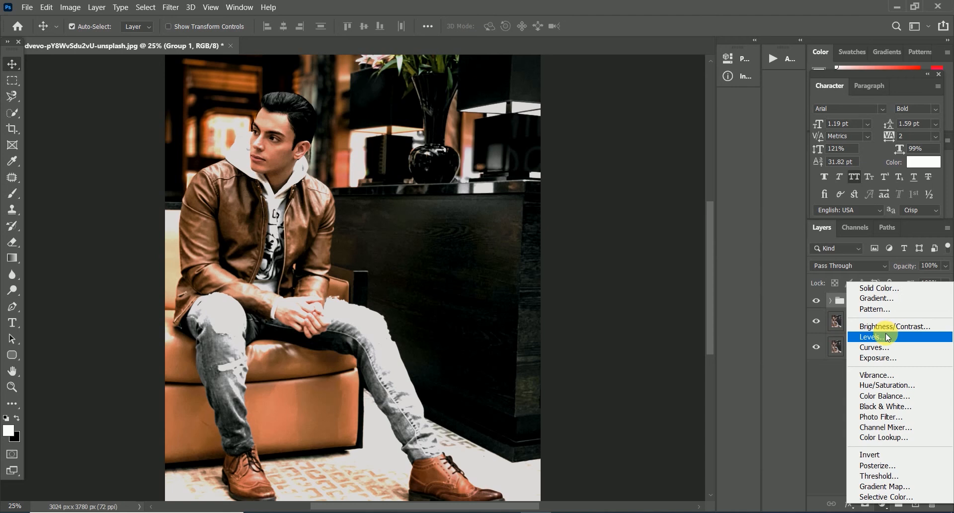
{"action": "left_click", "coordinate": [880, 387]}
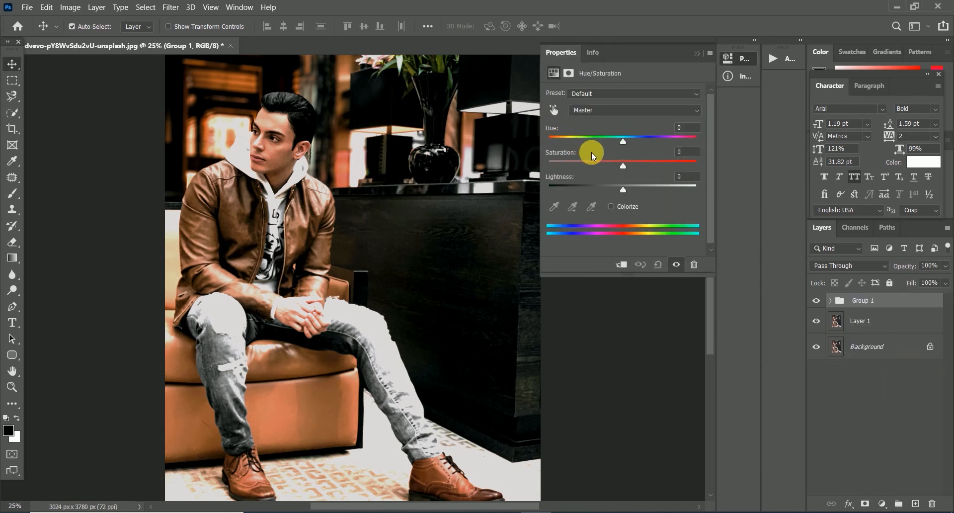
{"action": "mouse_move", "coordinate": [624, 144]}
{"action": "left_mouse_down"}
{"action": "mouse_move", "coordinate": [616, 142]}
{"action": "mouse_move", "coordinate": [626, 142]}
{"action": "left_mouse_up"}
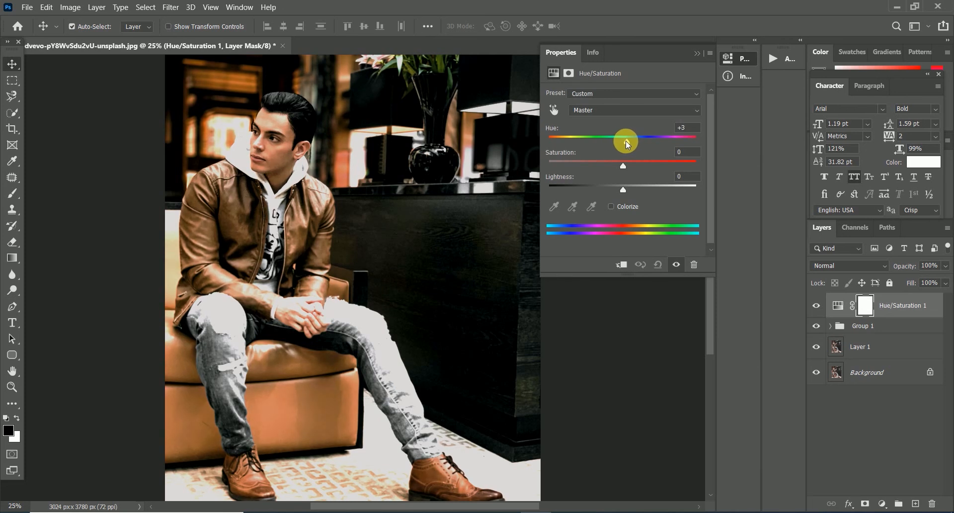
{"action": "mouse_move", "coordinate": [624, 167]}
{"action": "left_mouse_down"}
{"action": "mouse_move", "coordinate": [642, 164]}
{"action": "mouse_move", "coordinate": [630, 166]}
{"action": "left_mouse_up"}
{"action": "left_click_drag", "start_coordinate": [621, 188], "coordinate": [621, 188]}
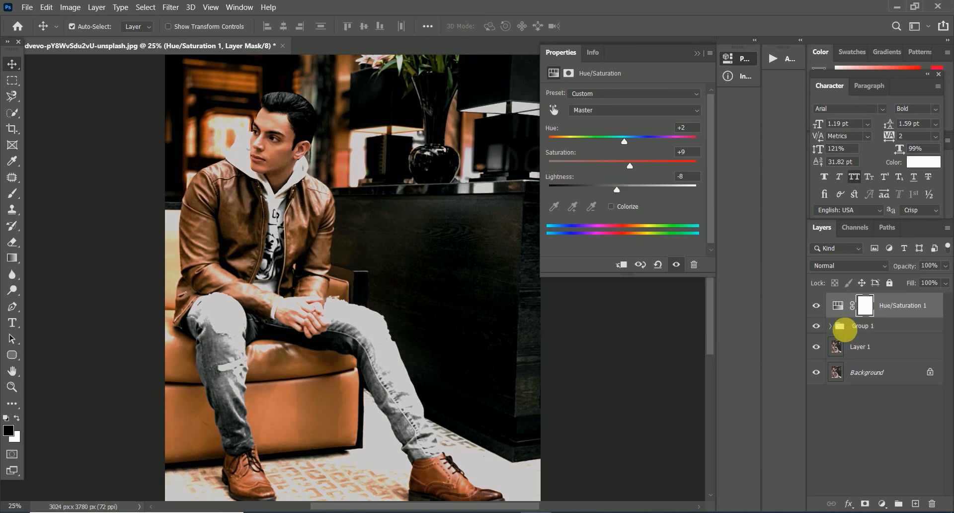
Add a Photo Filter adjustment layer on top of the stack using Warming Filter (85) at 19% density.
{"action": "left_click", "coordinate": [887, 398]}
{"action": "left_click", "coordinate": [889, 504]}
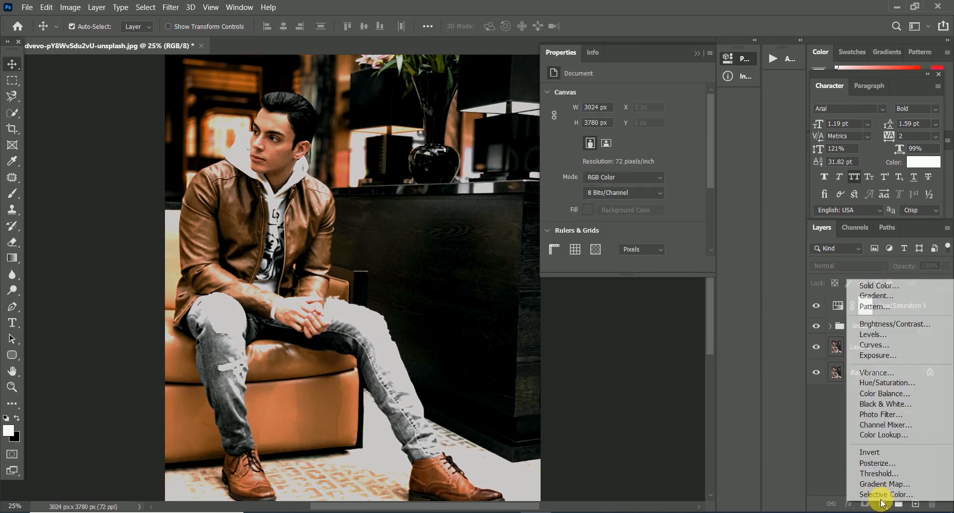
{"action": "left_click", "coordinate": [880, 414]}
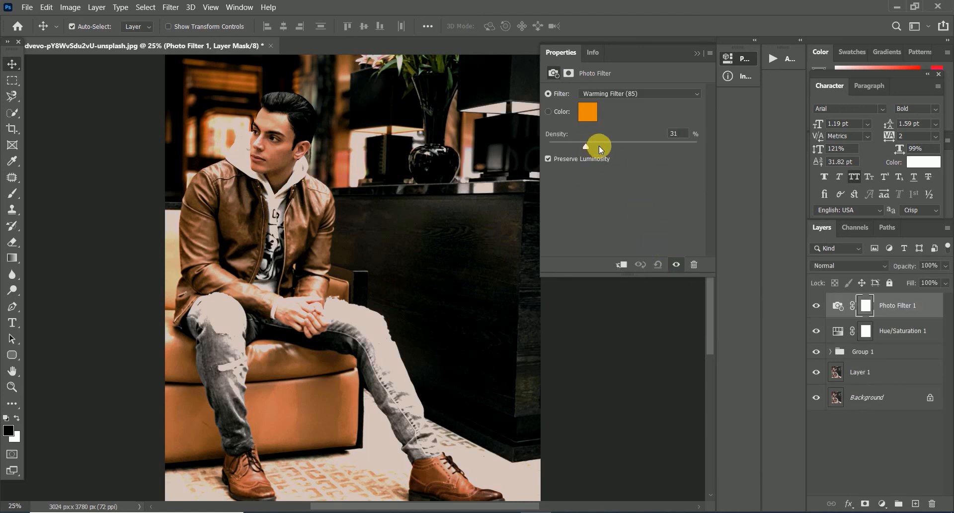
{"action": "left_click_drag", "start_coordinate": [599, 145], "coordinate": [676, 142]}
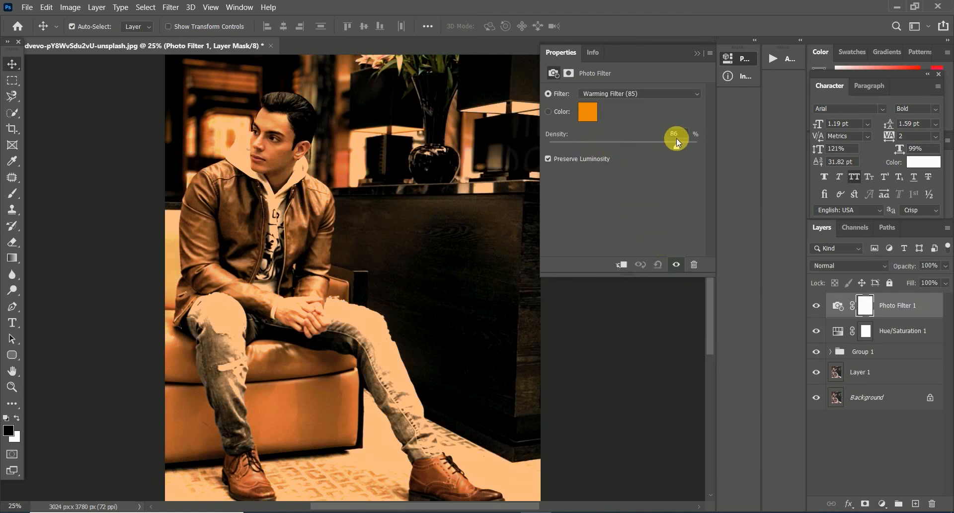
{"action": "left_click_drag", "start_coordinate": [614, 147], "coordinate": [605, 148]}
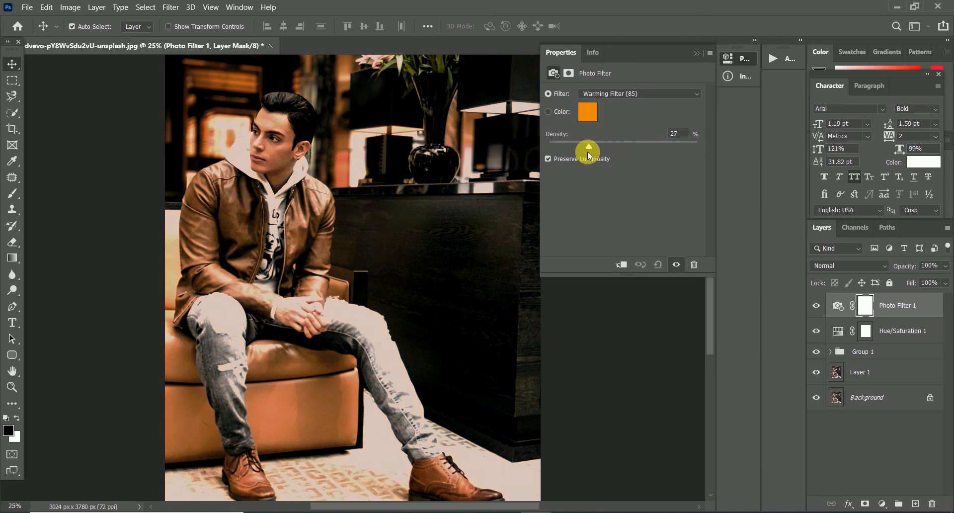
{"action": "left_click_drag", "start_coordinate": [587, 152], "coordinate": [573, 148]}
Switch the Photo Filter layer to Warming Filter (81) and lower its density to 1%.
{"action": "left_click", "coordinate": [667, 92]}
{"action": "left_click", "coordinate": [659, 120]}
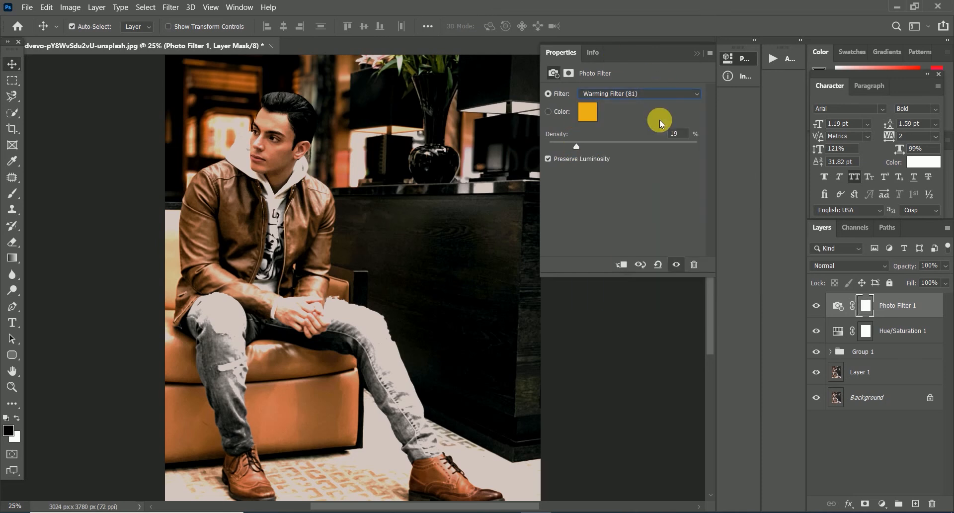
{"action": "left_click_drag", "start_coordinate": [575, 152], "coordinate": [566, 151]}
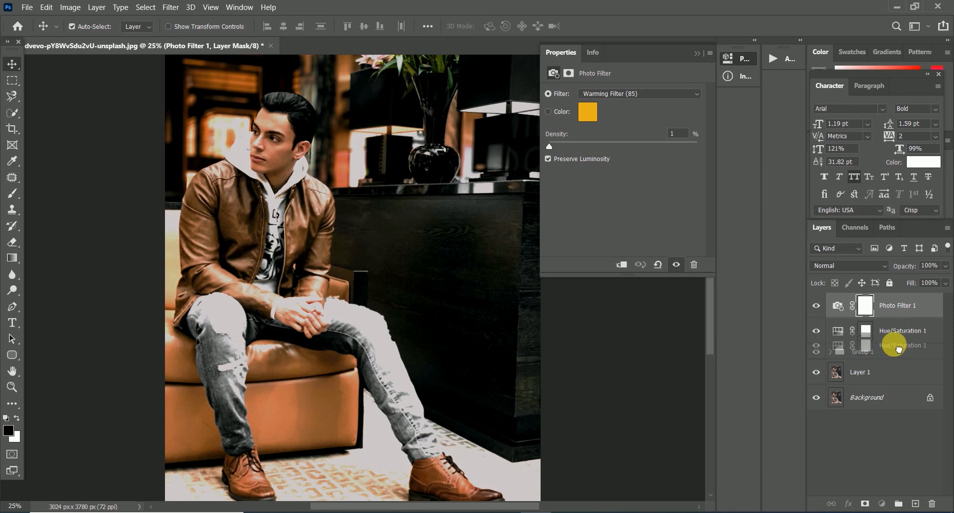
Move the Hue/Saturation 1 and Photo Filter 1 layers into Group 1.
{"action": "left_click", "coordinate": [895, 329]}
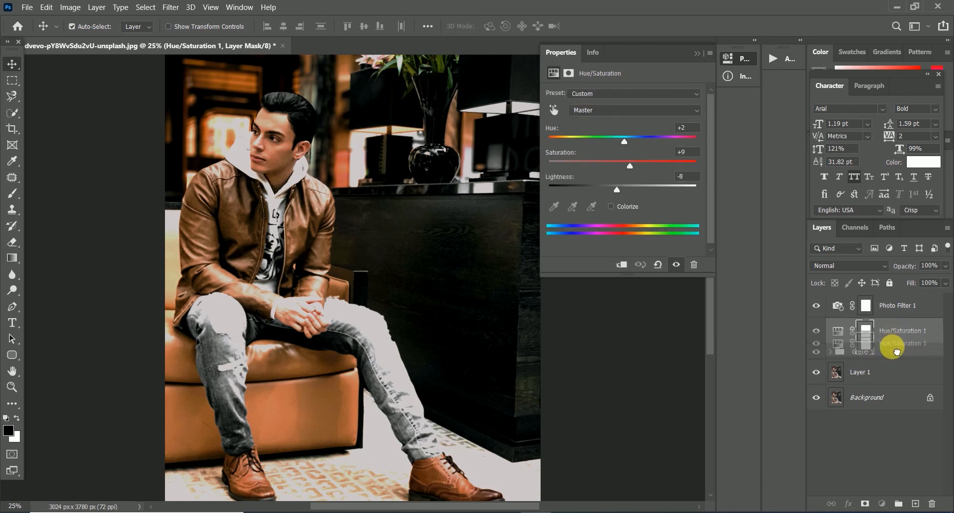
{"action": "left_click_drag", "start_coordinate": [895, 338], "coordinate": [892, 351]}
{"action": "left_click_drag", "start_coordinate": [888, 308], "coordinate": [888, 329]}
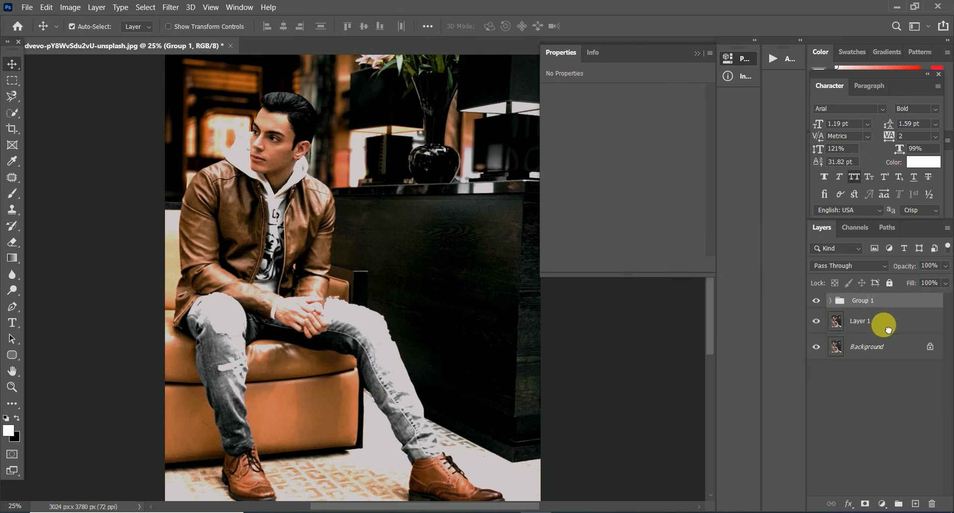
Hide and reshow Group 1 to compare the portrait with and without the complete set of adjustments.
{"action": "left_click", "coordinate": [816, 301]}
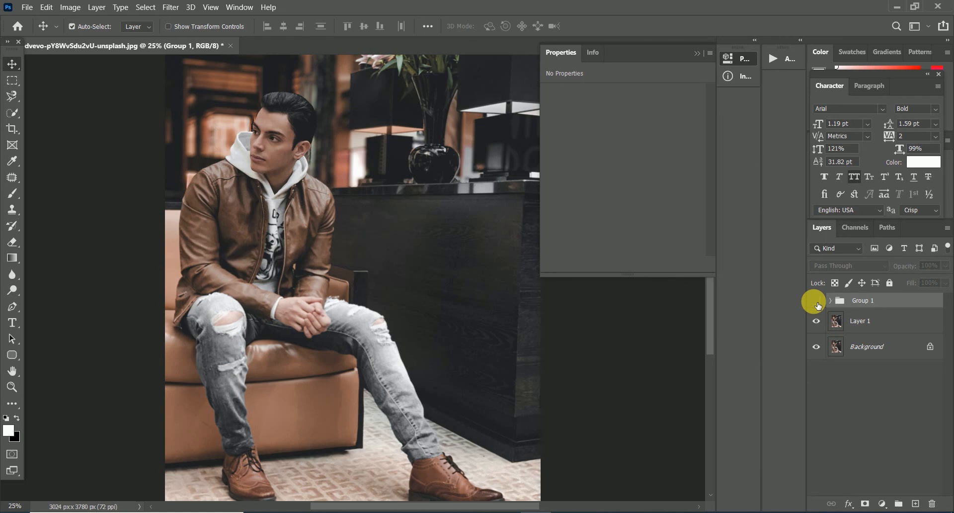
{"action": "left_click", "coordinate": [816, 301]}
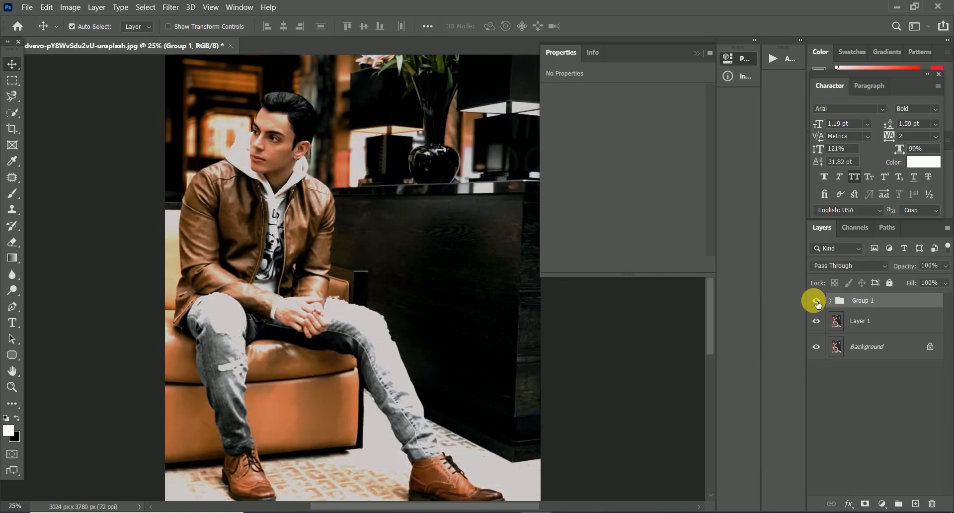
Collapse the Properties panel to clear the space beside the portrait.
{"action": "left_click", "coordinate": [753, 47]}
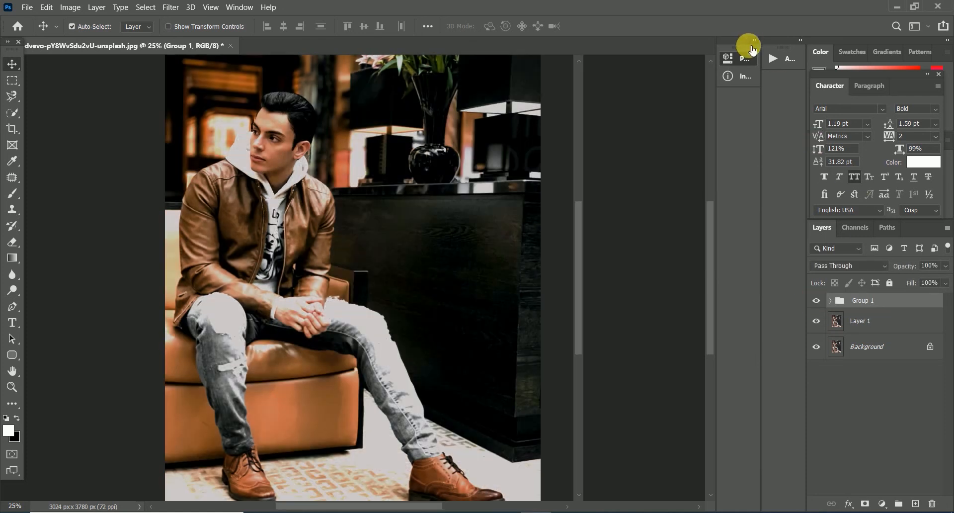
{"action": "left_click", "coordinate": [751, 48]}
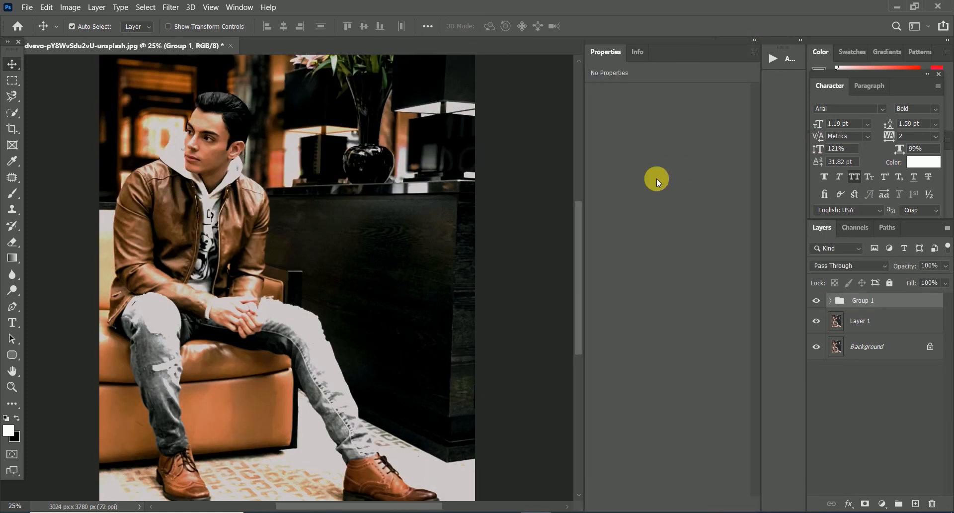
{"action": "left_click", "coordinate": [754, 42]}
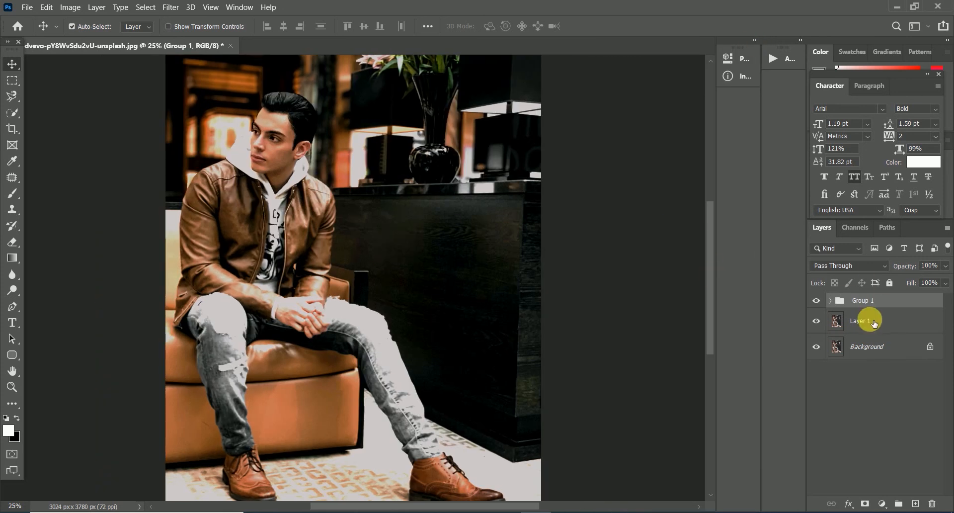
{"action": "left_click_drag", "start_coordinate": [878, 325], "coordinate": [879, 312]}
{"action": "left_click", "coordinate": [875, 305]}
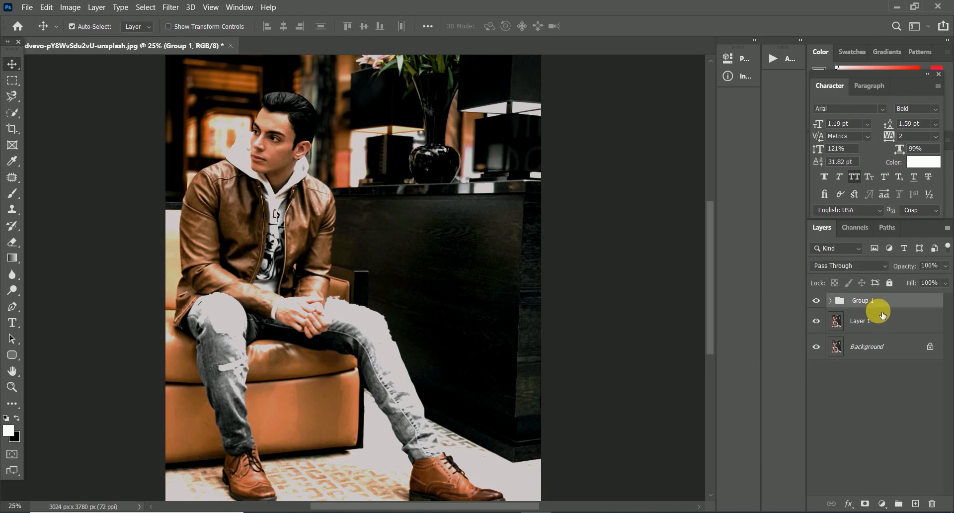